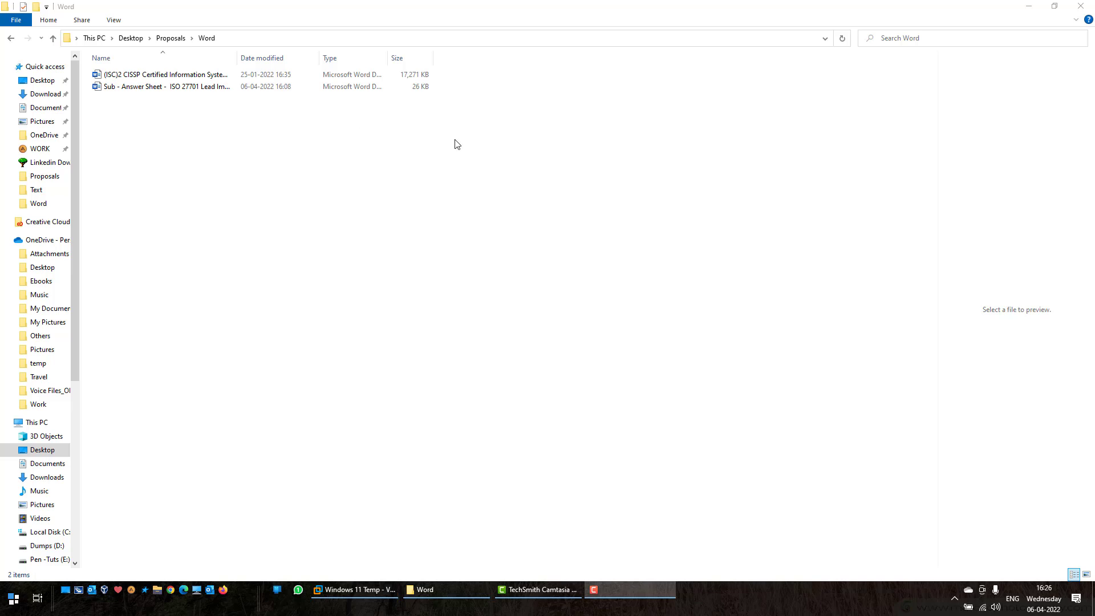
# Untick Read-only in the answer sheet file's Properties and apply with OK
pyautogui.rightClick(156, 86)
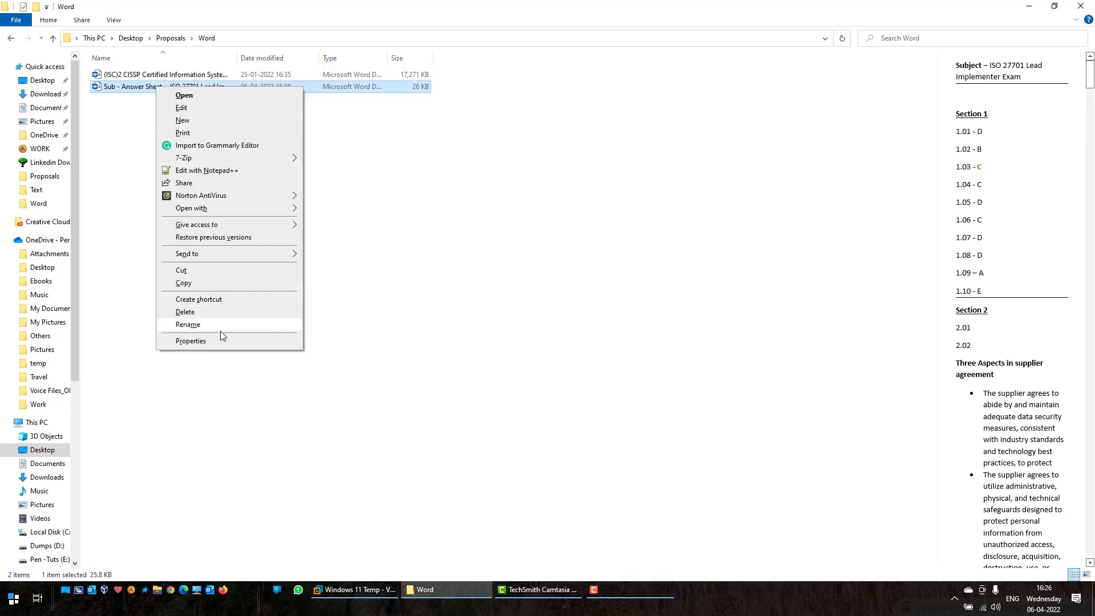
pyautogui.click(218, 347)
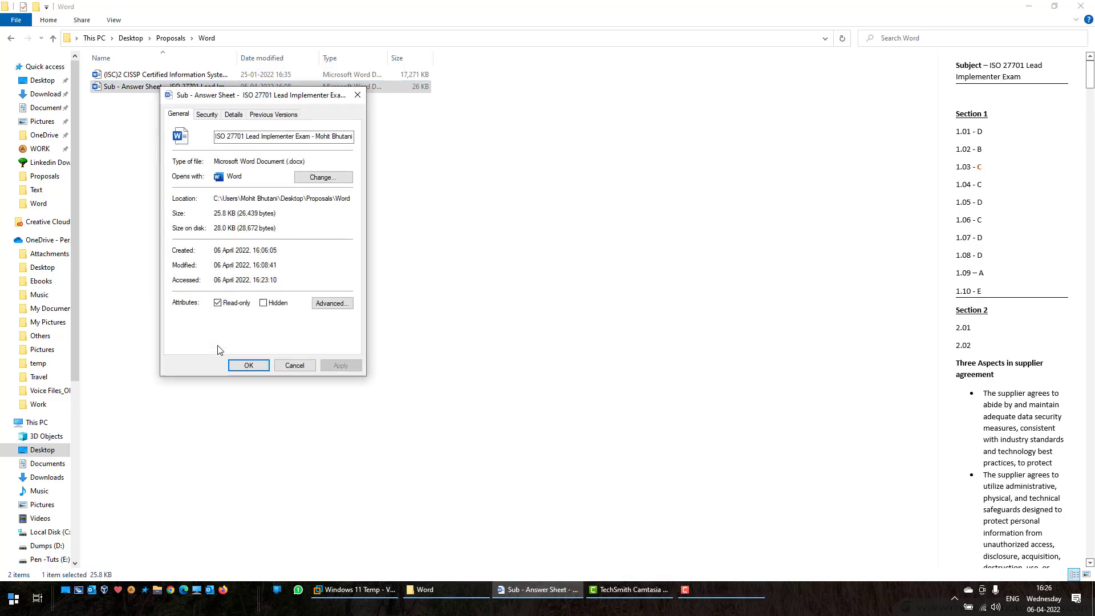
pyautogui.click(217, 304)
pyautogui.click(254, 369)
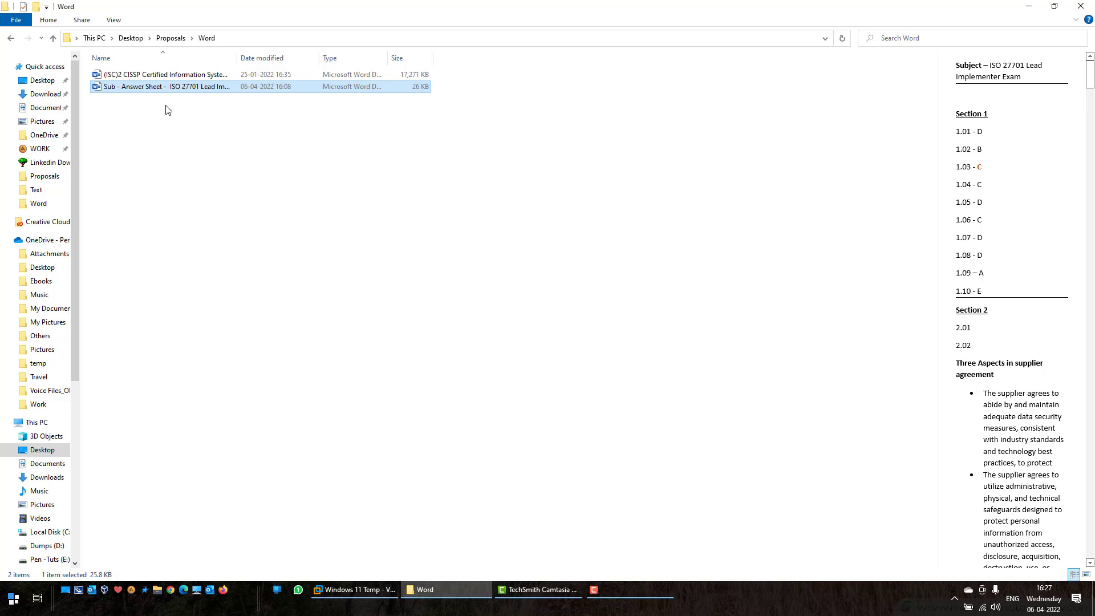
# Open the ISO 27701 answer sheet in Word, hide the Navigation pane, and show Review's Restrict Editing pane
pyautogui.doubleClick(176, 91)
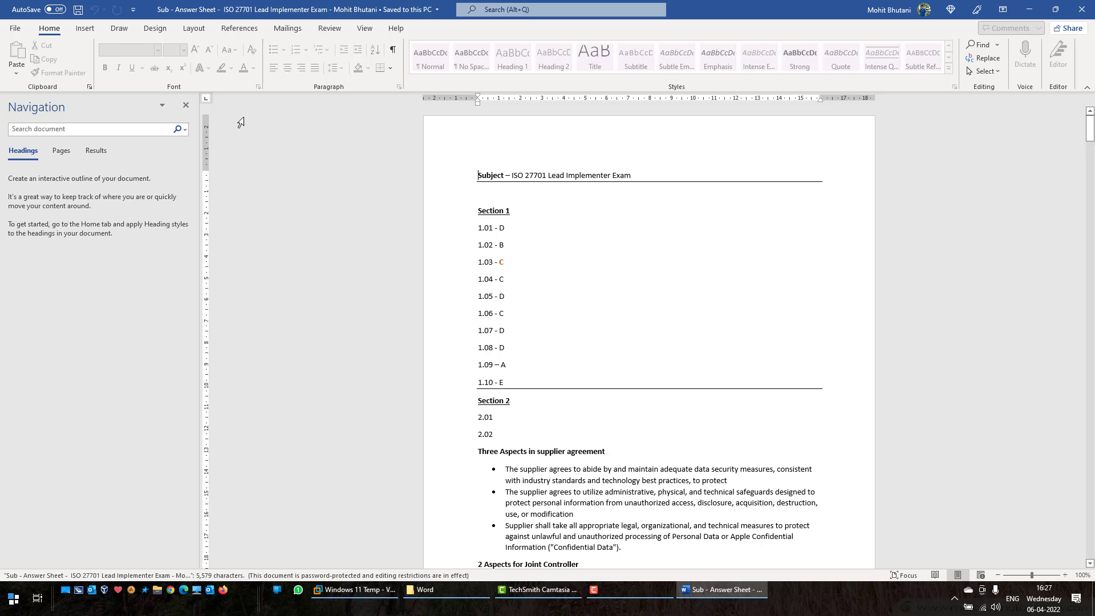
pyautogui.click(192, 110)
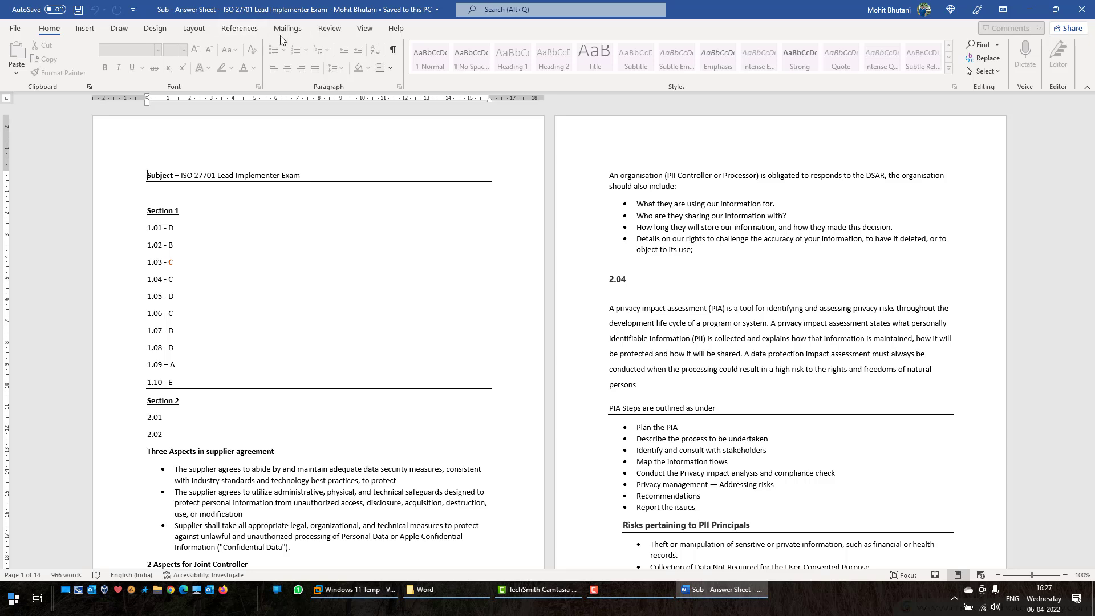
pyautogui.click(329, 28)
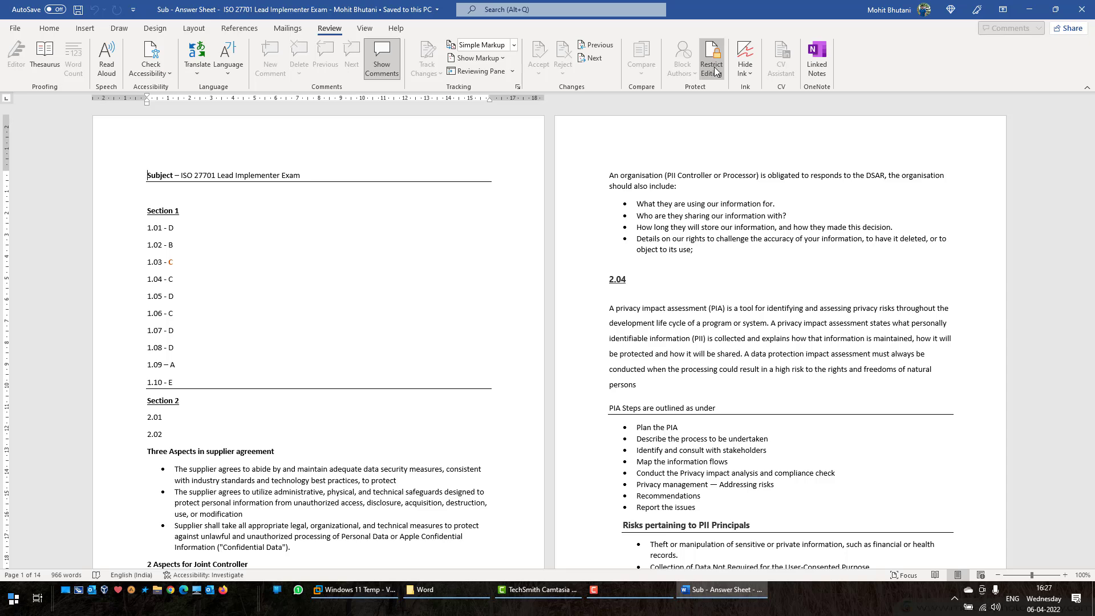
pyautogui.click(713, 69)
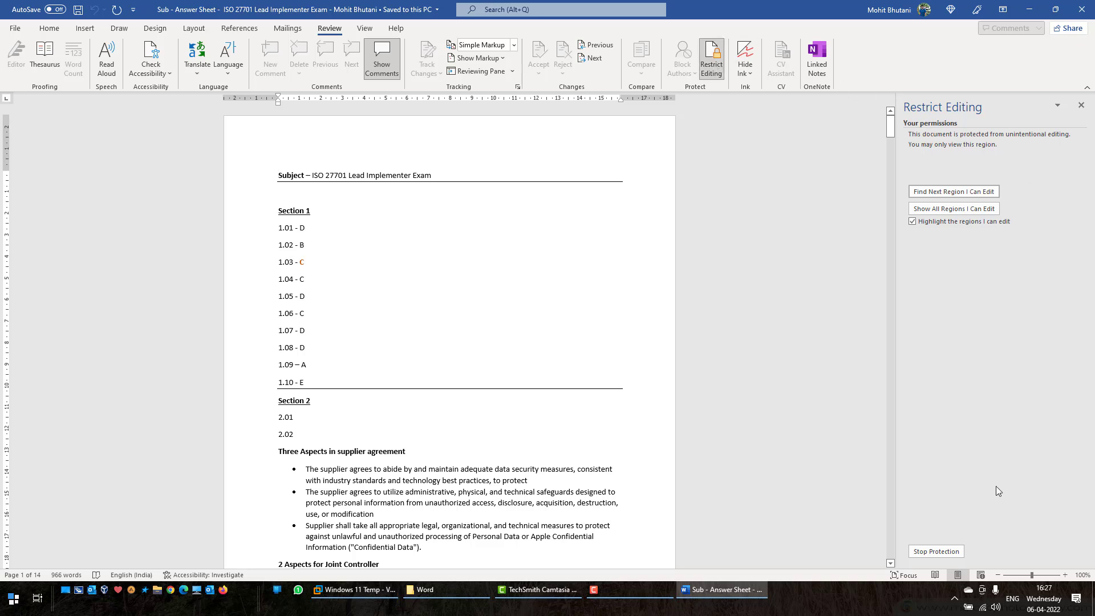
# Stop the document's protection by entering the document password
pyautogui.click(936, 553)
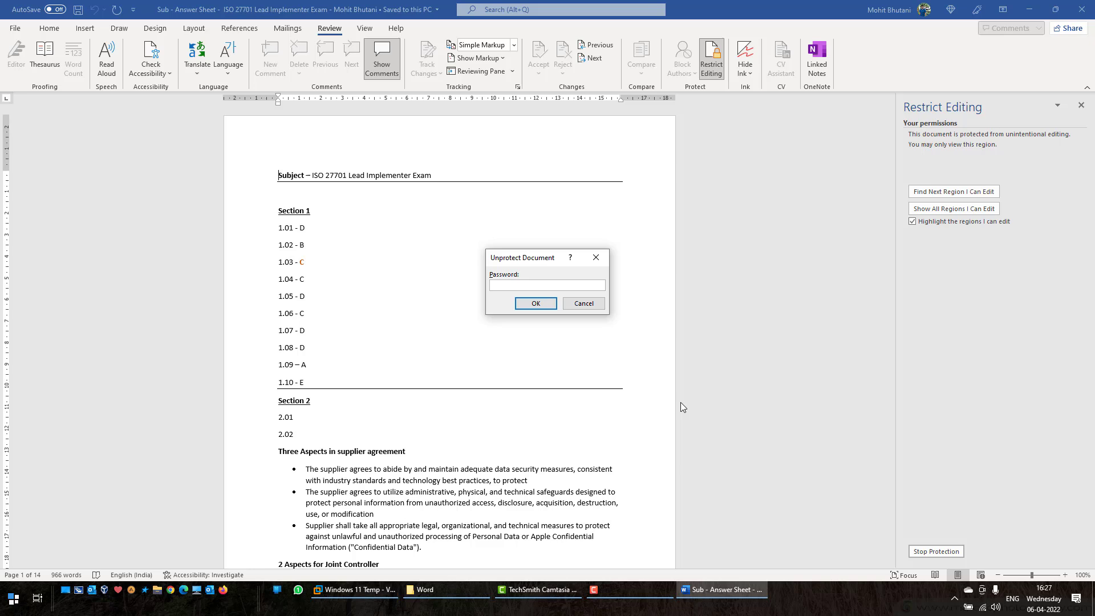
pyautogui.write('•••••••••')
pyautogui.press('Return')
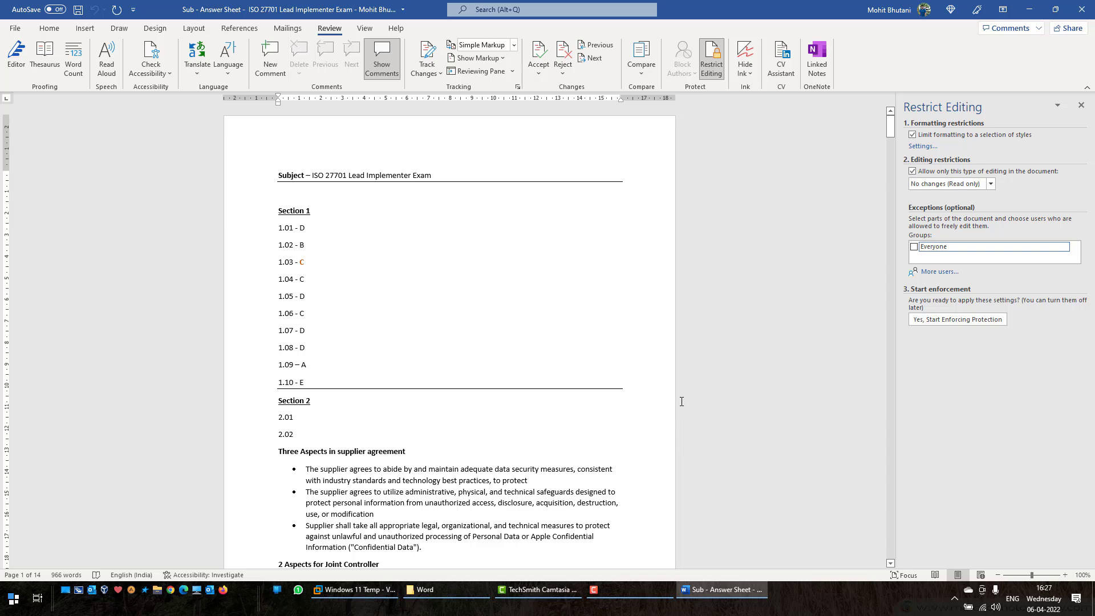
# Untick both the formatting and editing restriction checkboxes, then reopen the Restrict Editing pane
pyautogui.click(912, 136)
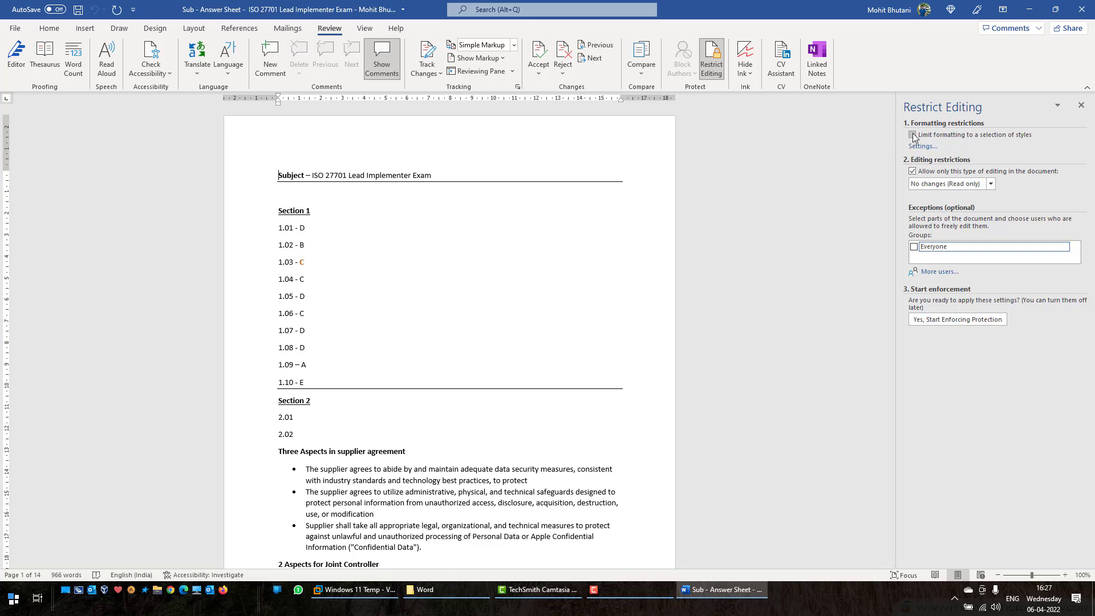
pyautogui.click(912, 171)
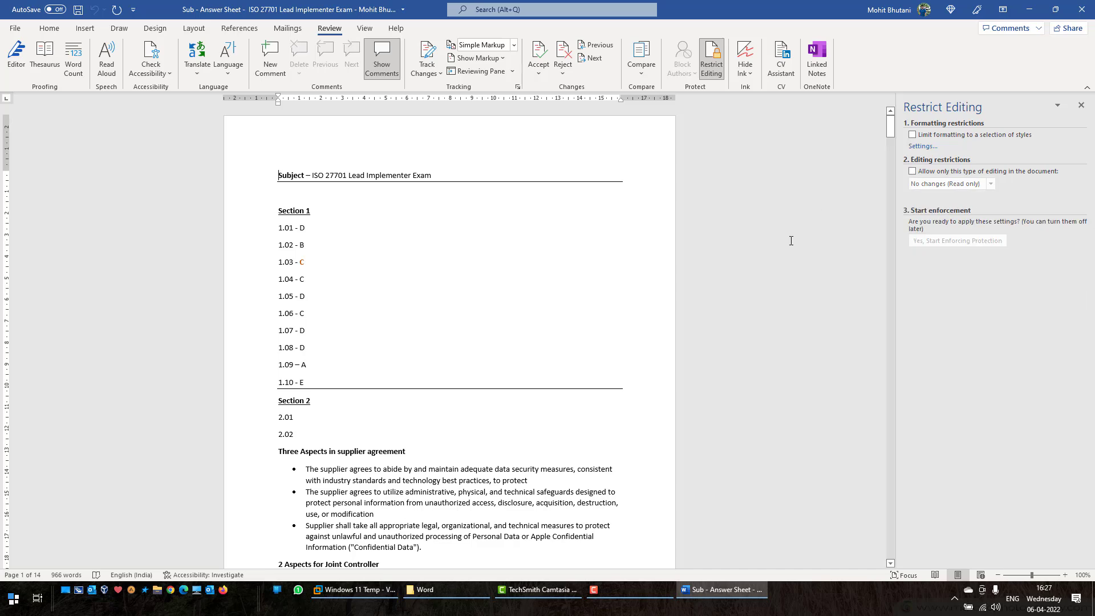
pyautogui.click(1081, 106)
pyautogui.click(711, 61)
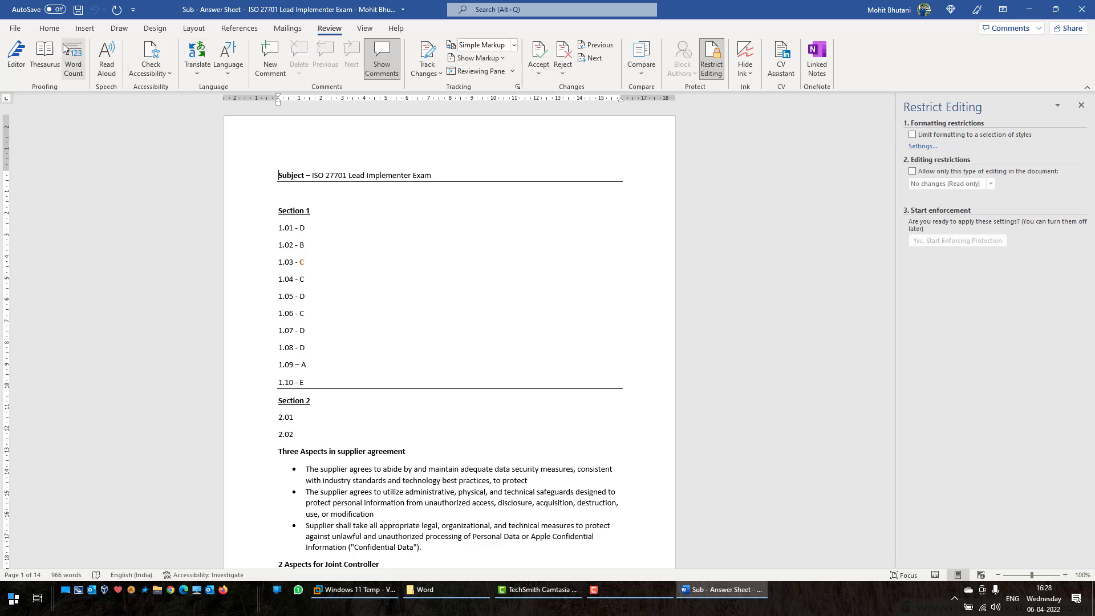
# Open Trust Center Settings from File > Options > Trust Center
pyautogui.click(16, 33)
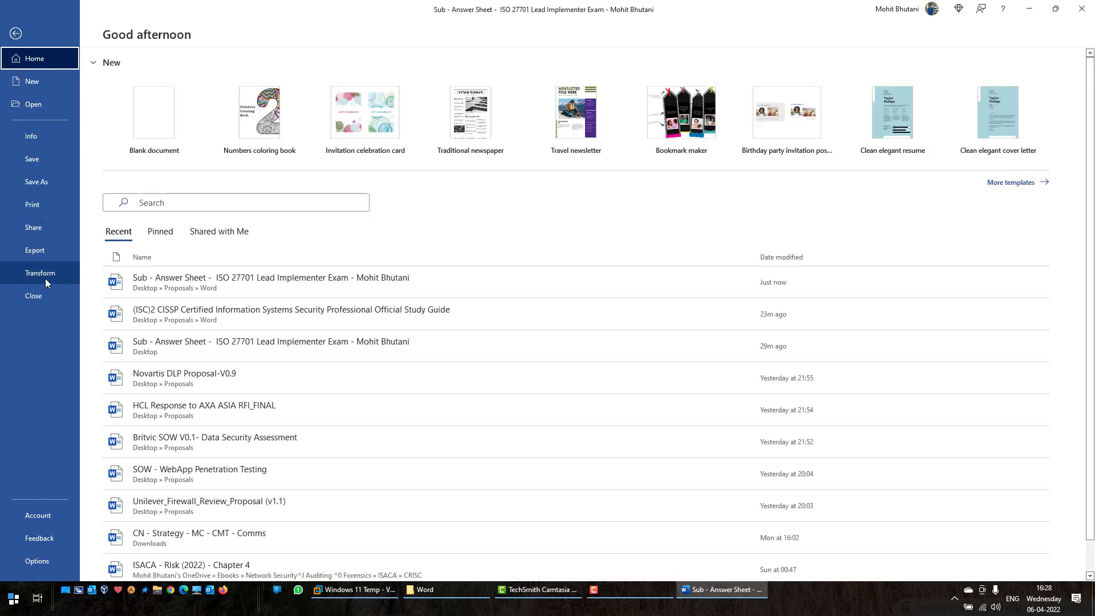
pyautogui.click(37, 561)
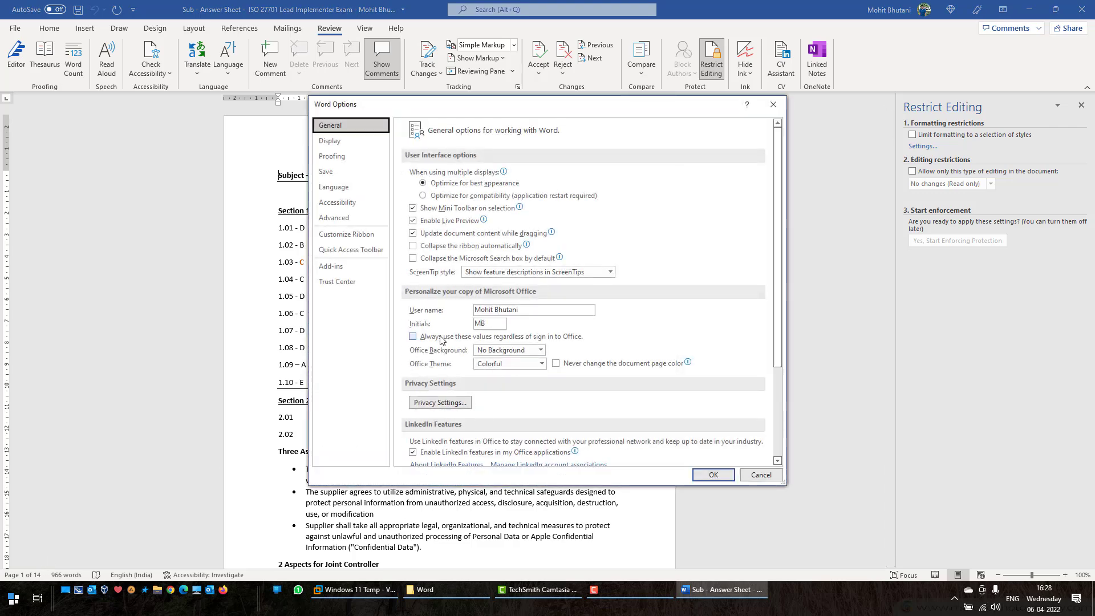
pyautogui.click(333, 282)
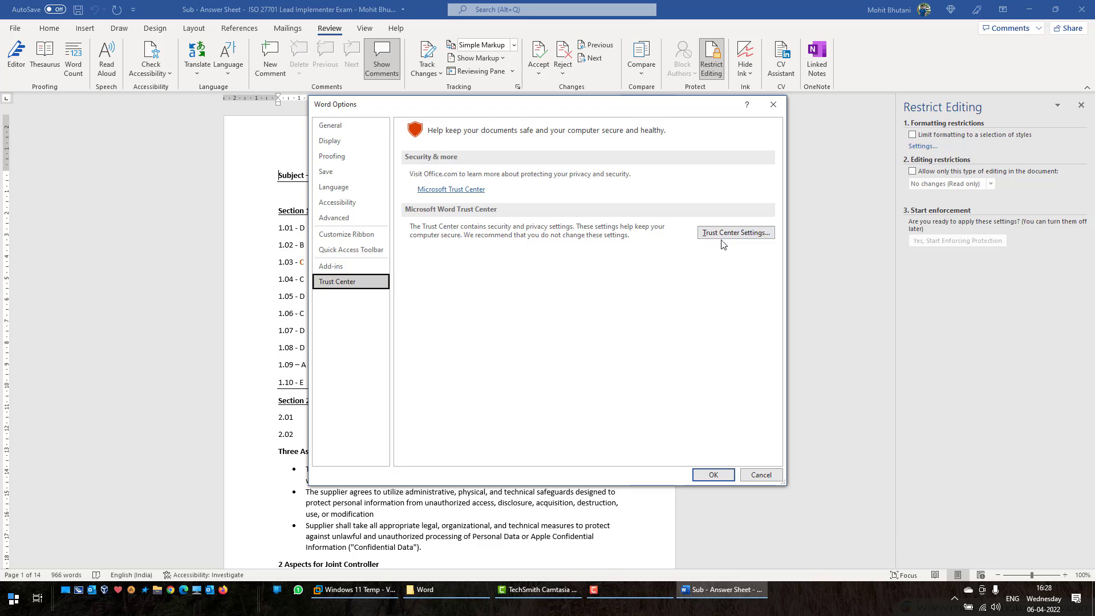
pyautogui.click(736, 233)
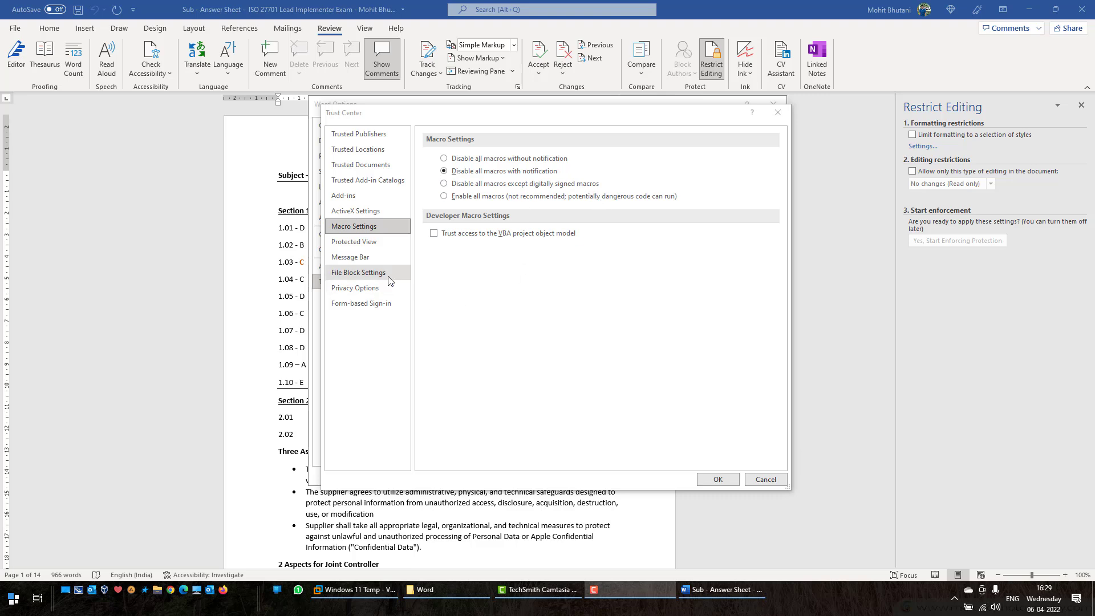
# Disable Protected View for internet files, unsafe locations and Outlook attachments, then confirm with OK
pyautogui.click(361, 243)
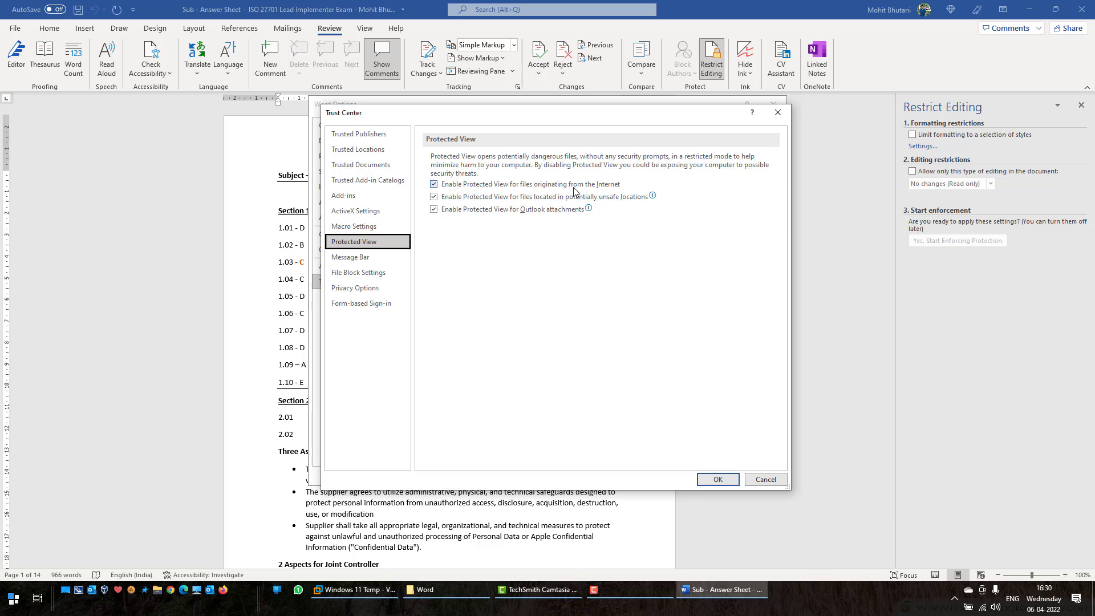
pyautogui.click(495, 186)
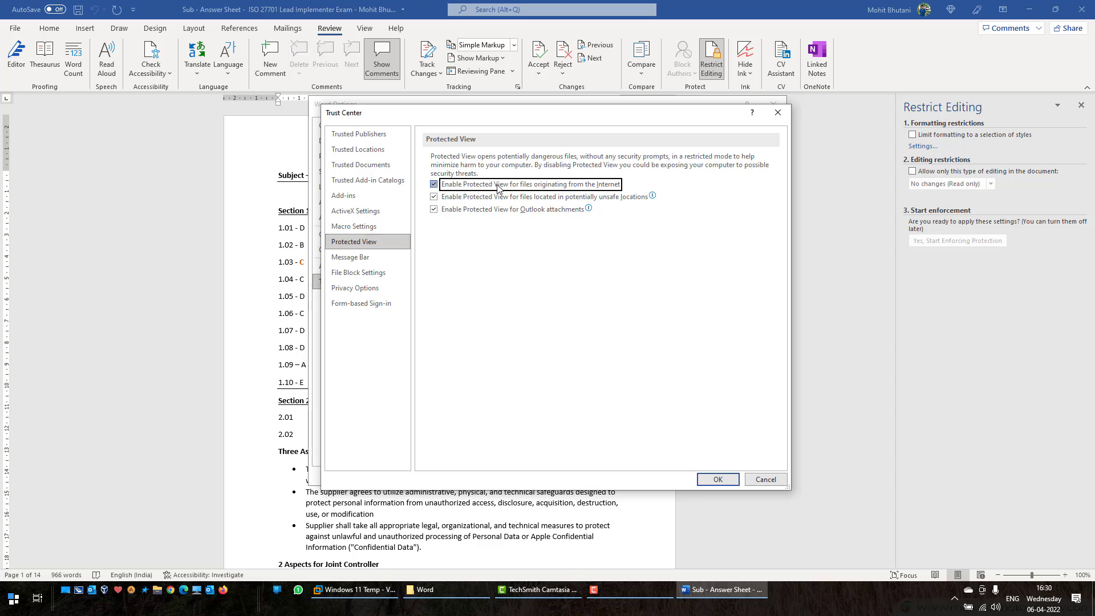
pyautogui.click(502, 197)
pyautogui.click(502, 210)
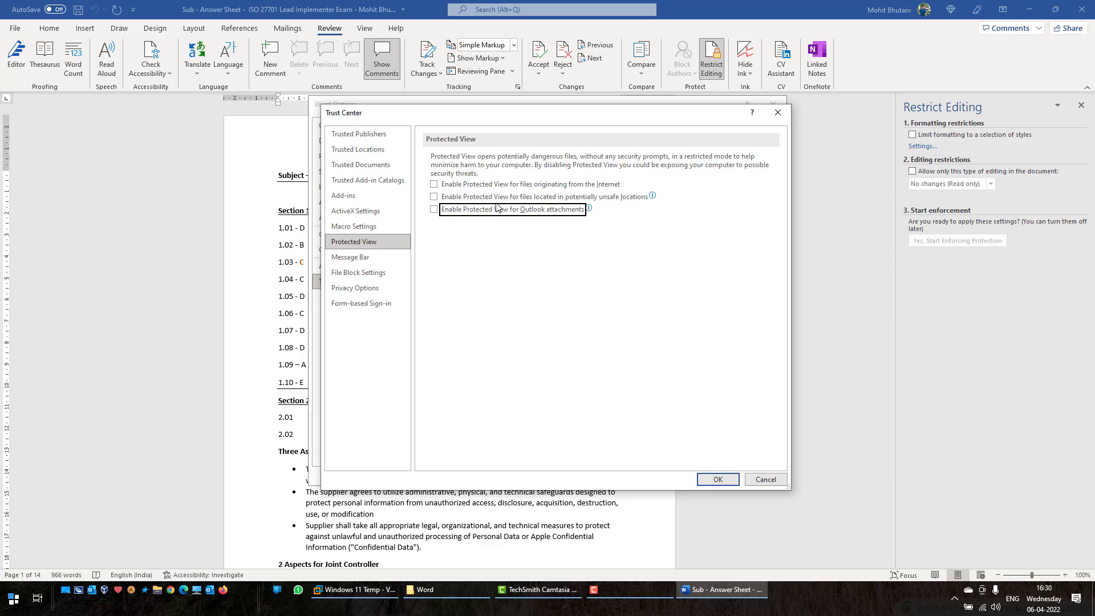
pyautogui.click(715, 478)
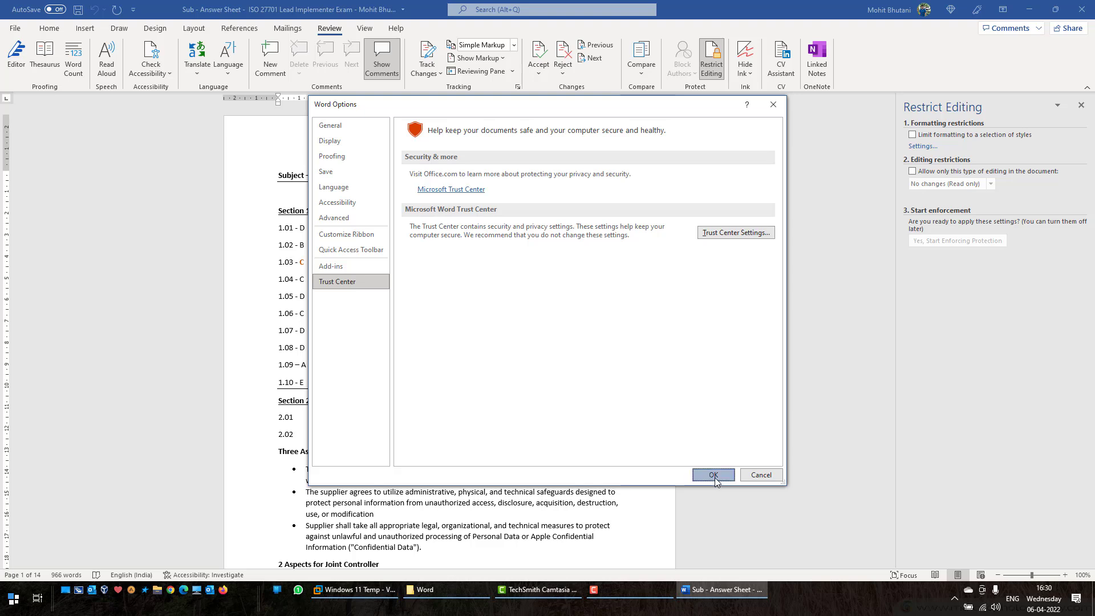
# Close Word Options with OK to return to the answer sheet
pyautogui.click(714, 478)
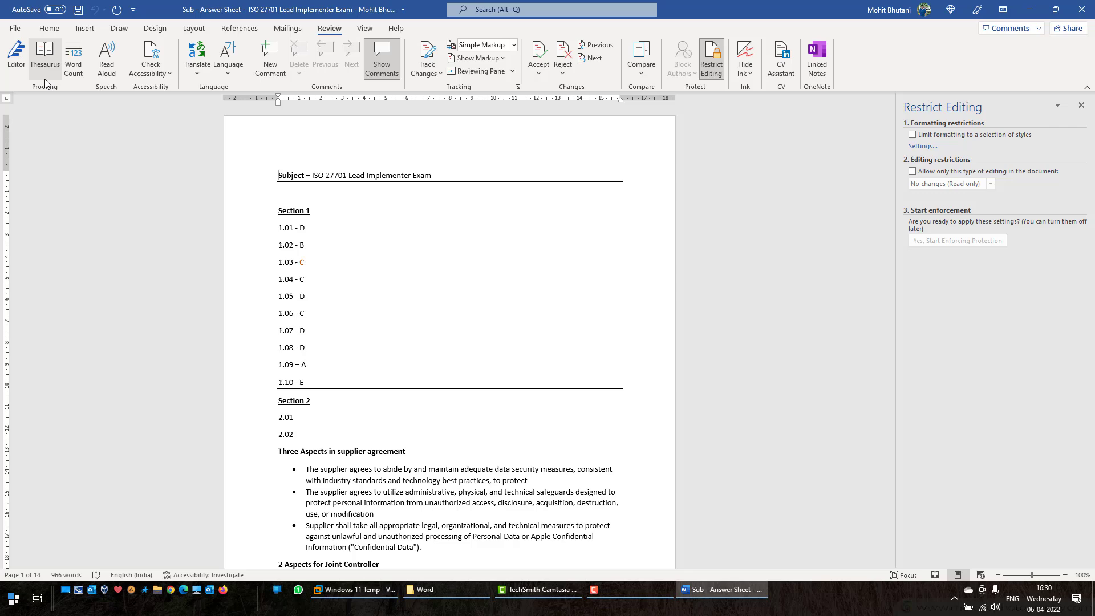
# Go to the Protected View page in Trust Center Settings via File > Options
pyautogui.click(13, 30)
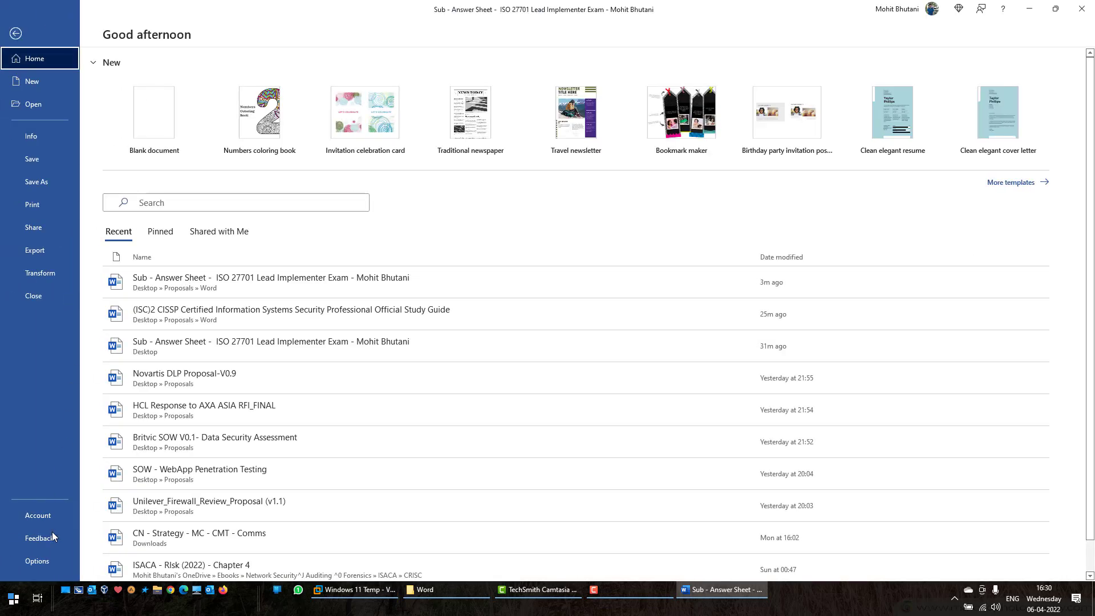
pyautogui.click(33, 563)
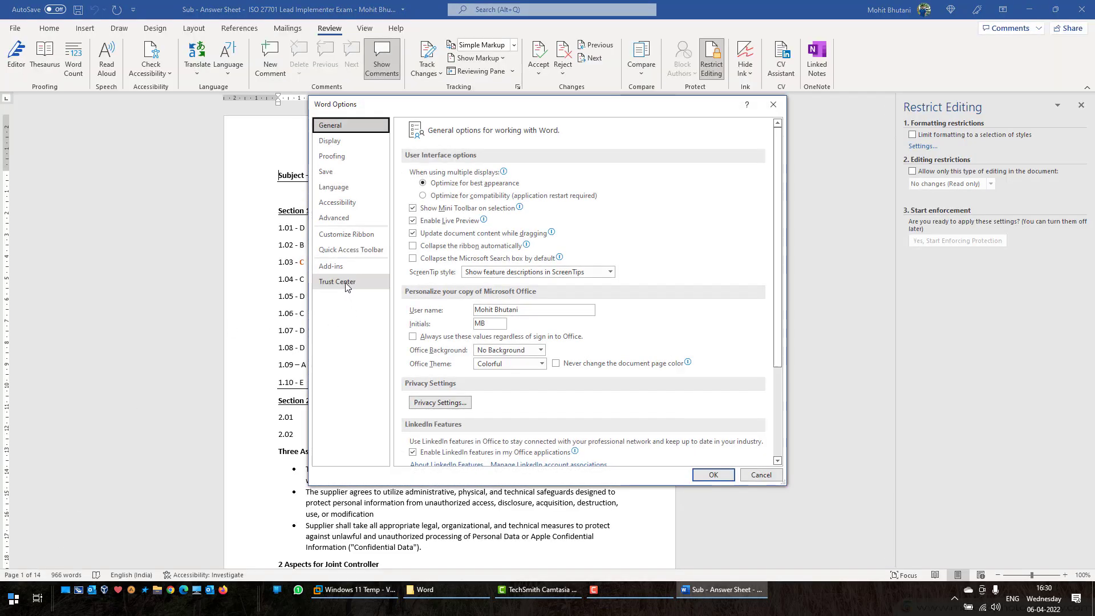
pyautogui.click(340, 281)
pyautogui.click(736, 233)
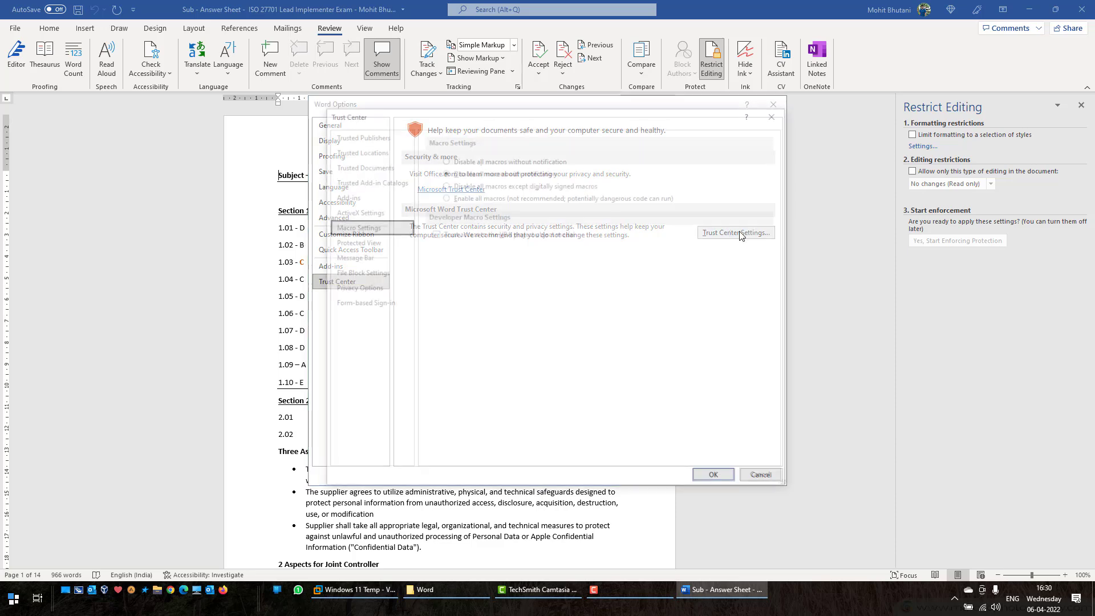
pyautogui.click(358, 244)
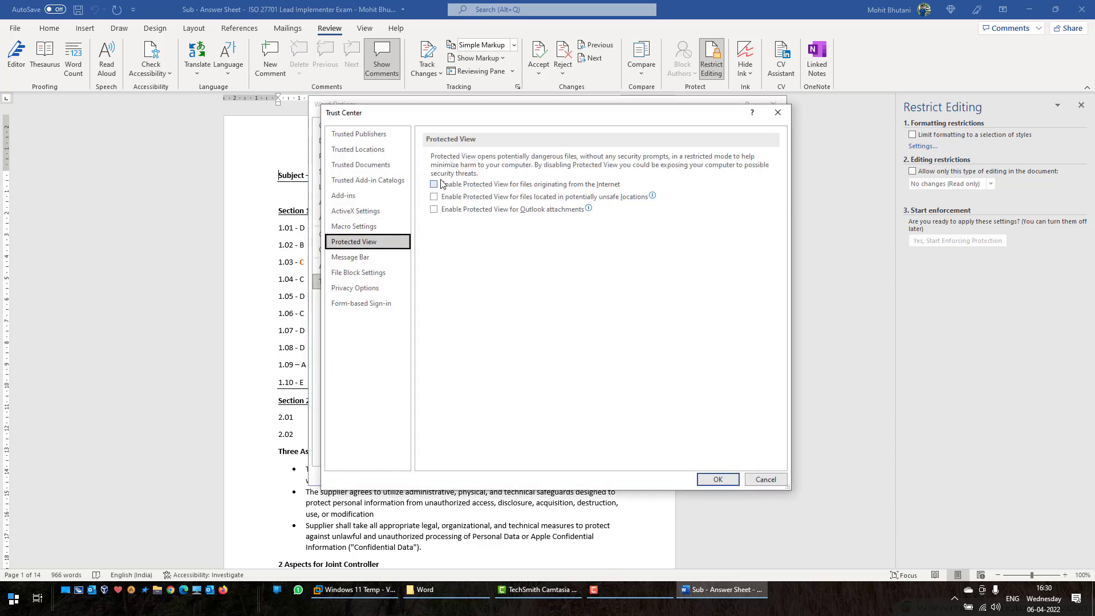
# Re-enable all three Protected View options and confirm both dialogs with OK
pyautogui.click(434, 185)
pyautogui.click(434, 197)
pyautogui.click(434, 209)
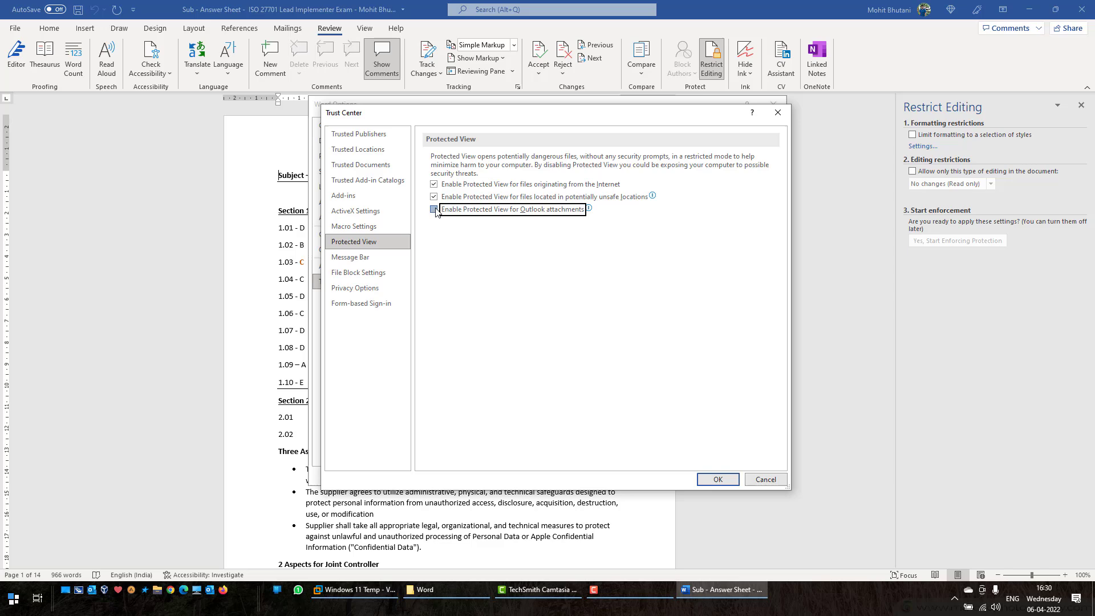
pyautogui.click(717, 480)
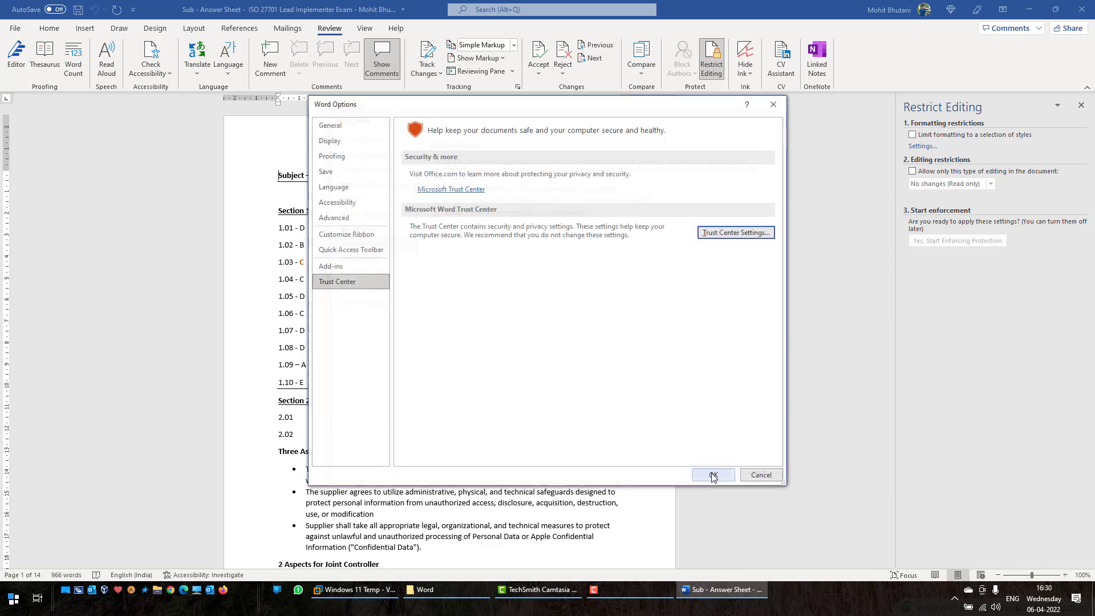
pyautogui.click(712, 475)
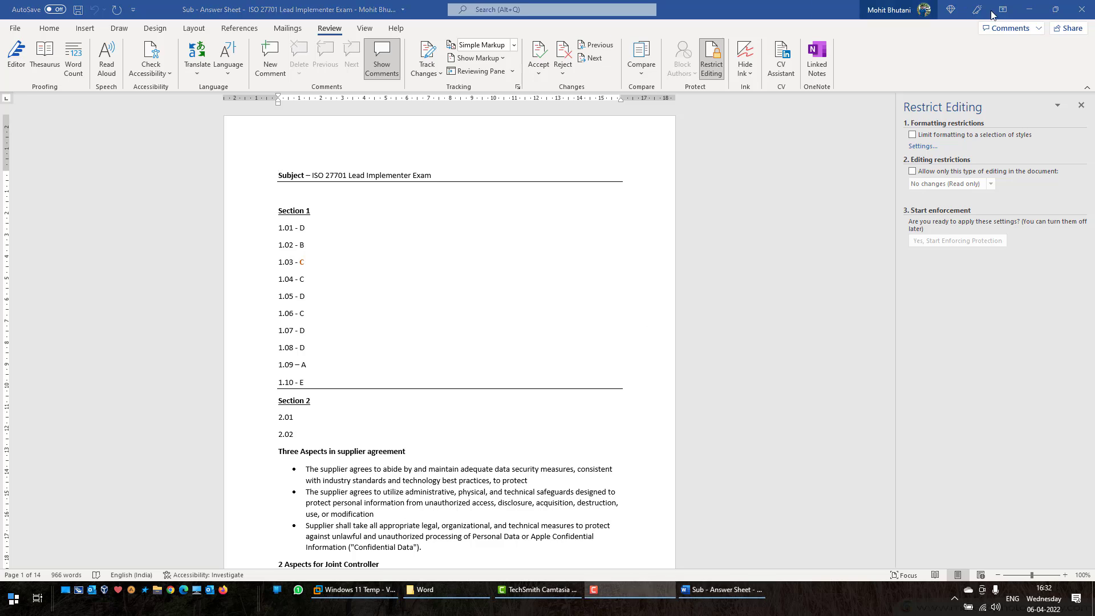
# Close the answer sheet in Word, choosing Don't Save
pyautogui.click(1081, 10)
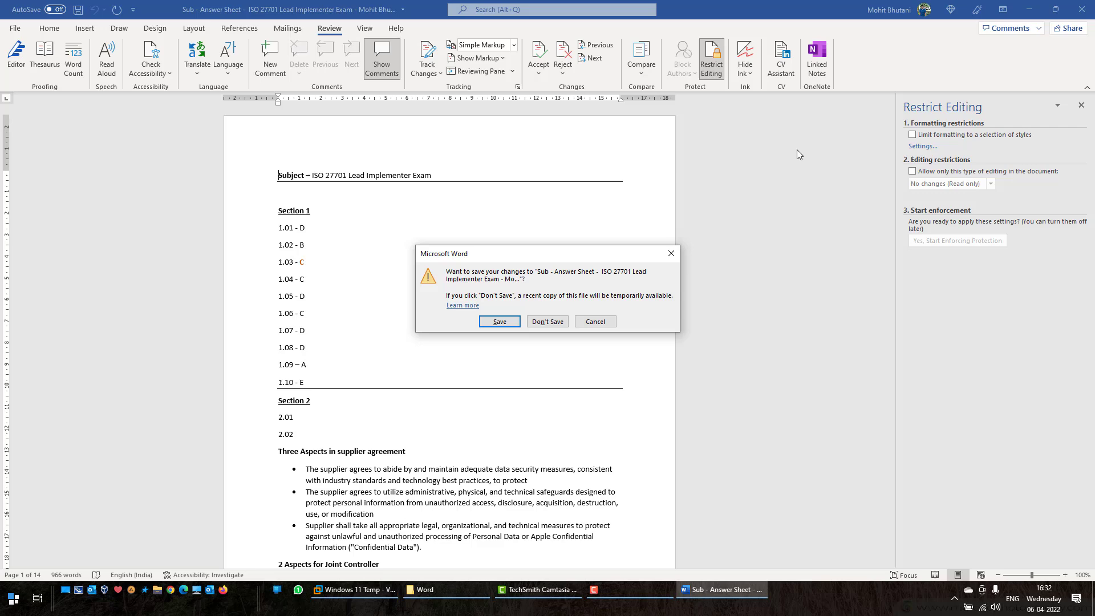
pyautogui.click(548, 322)
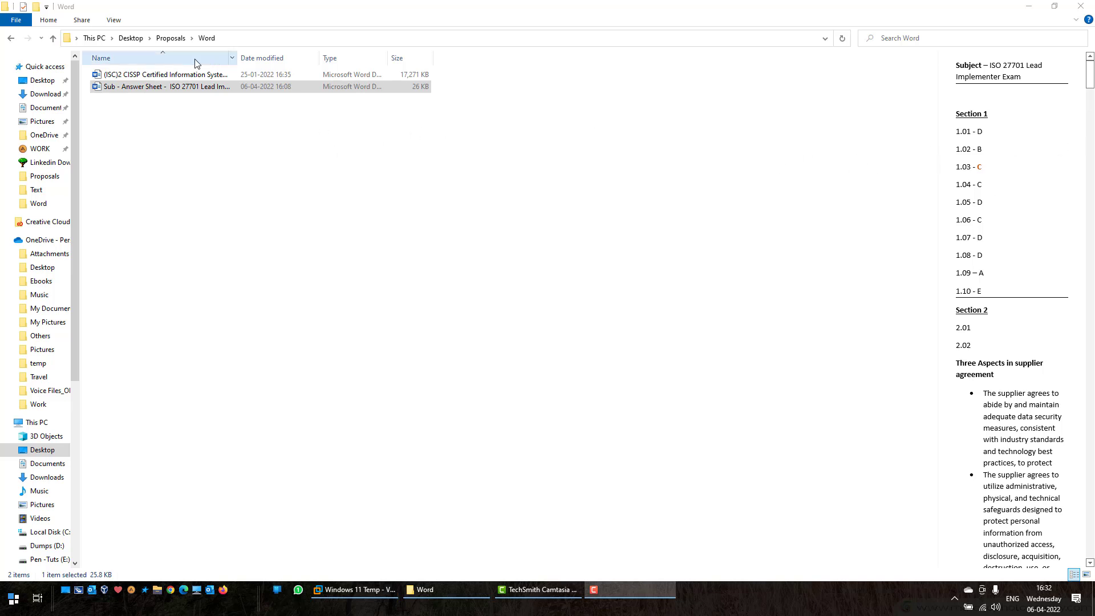
# Switch off the Preview pane from File Explorer's View tab for the Proposals › Word folder
pyautogui.click(117, 22)
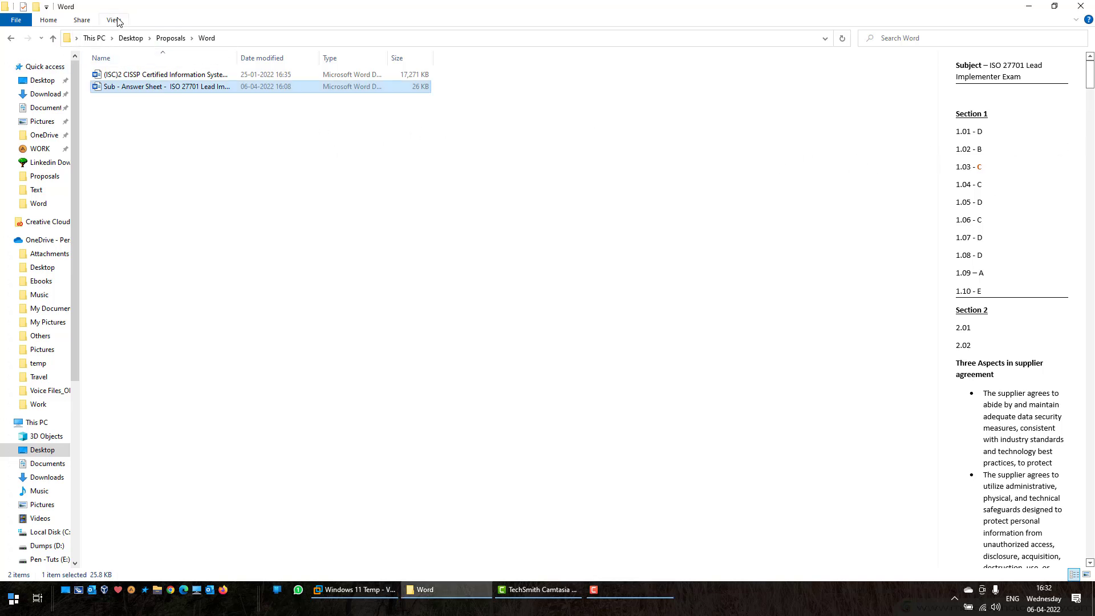
pyautogui.click(117, 22)
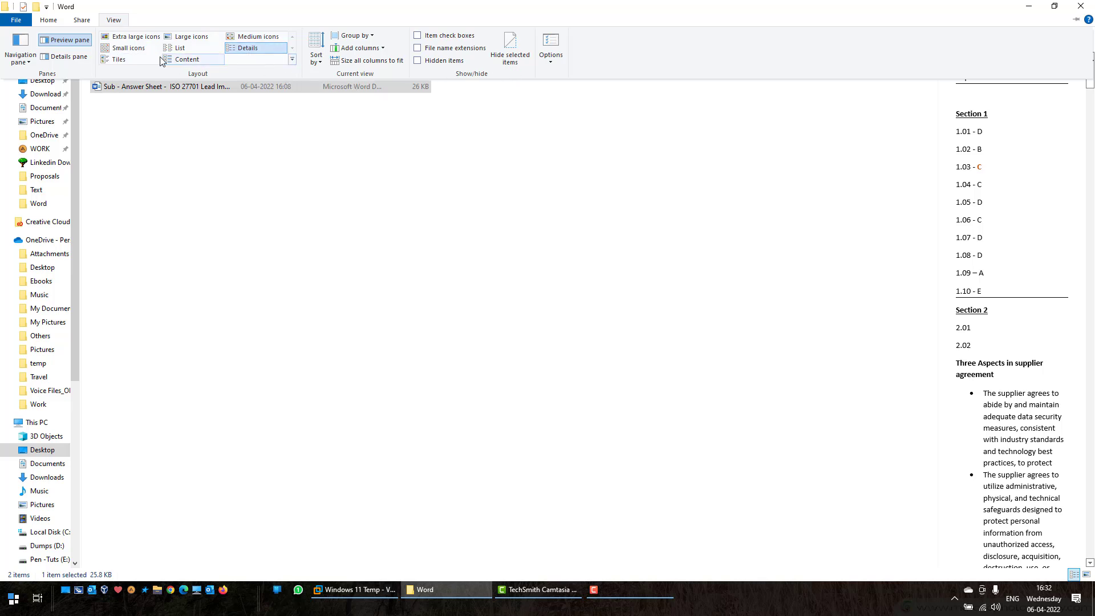
pyautogui.click(75, 42)
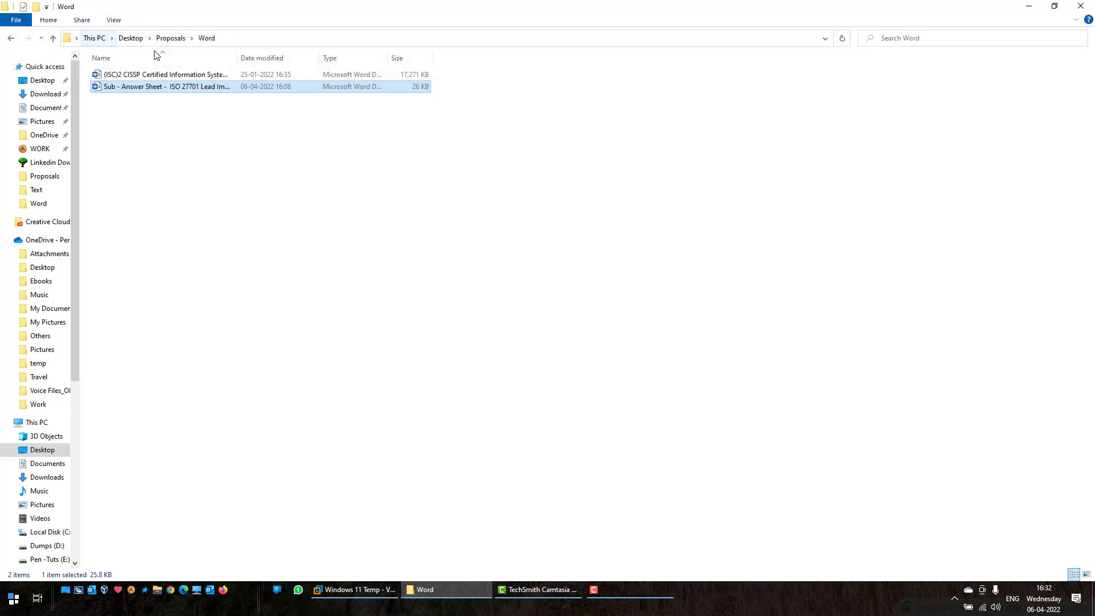